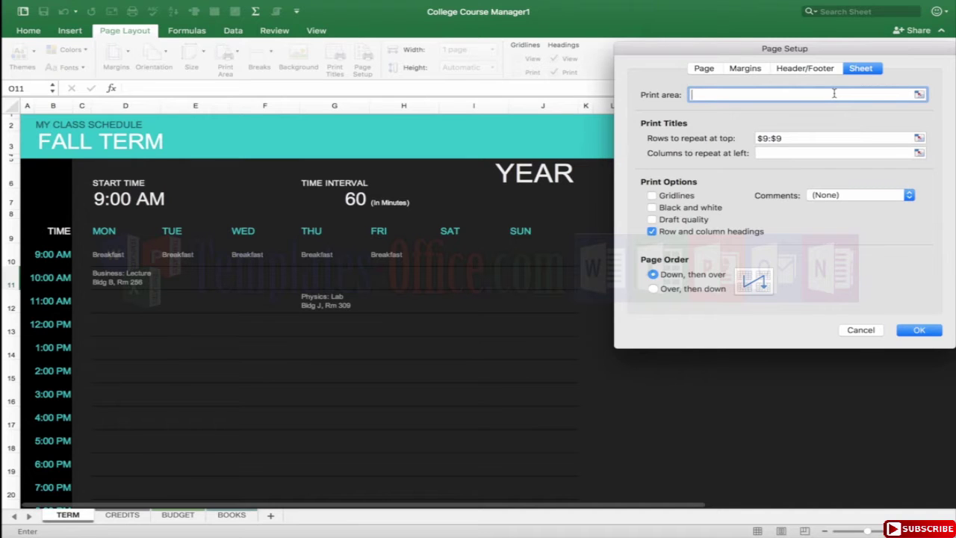
- Look over how far the TERM sheet's layout extends across its columns, moving the Page Setup dialog out of the way
left_click_drag(835, 48, 480, 382)
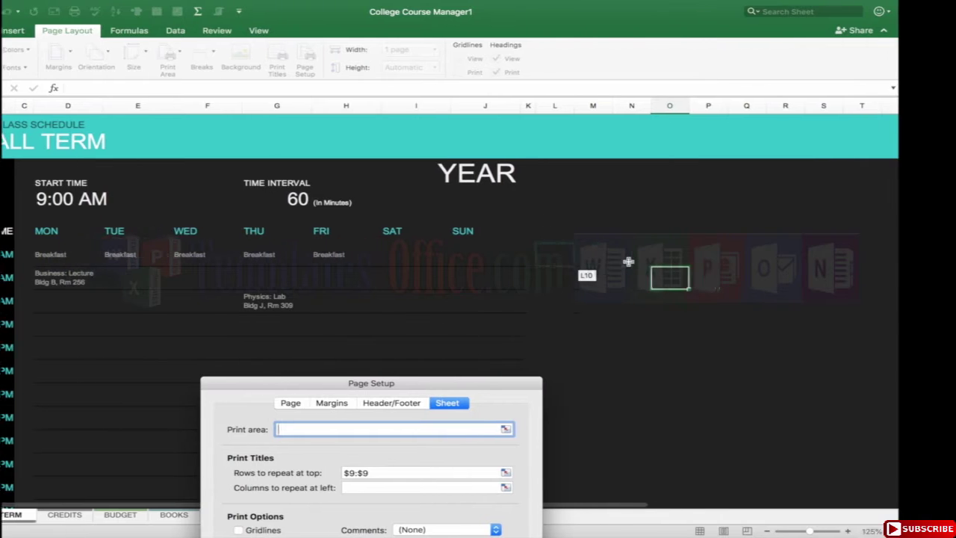
scroll(627, 262, "right", 20)
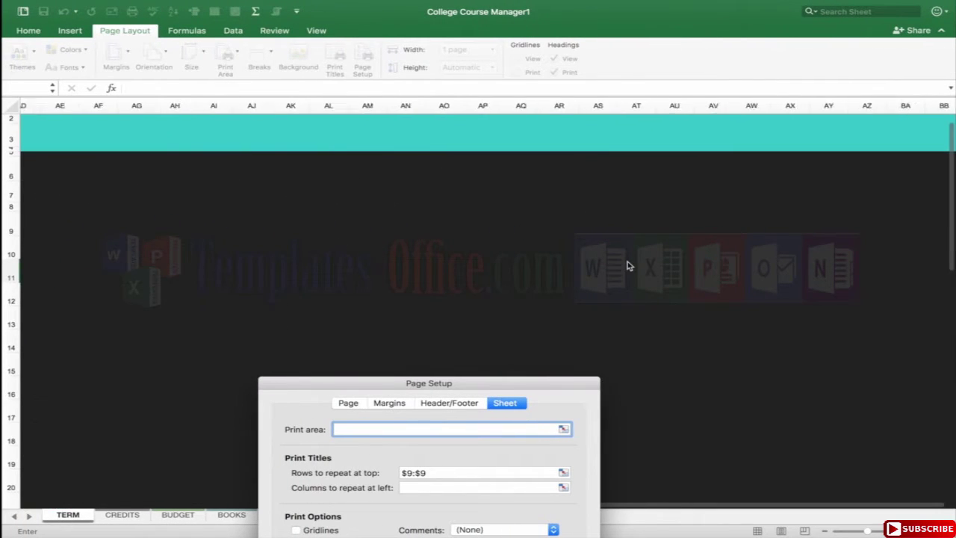
scroll(627, 261, "left", 20)
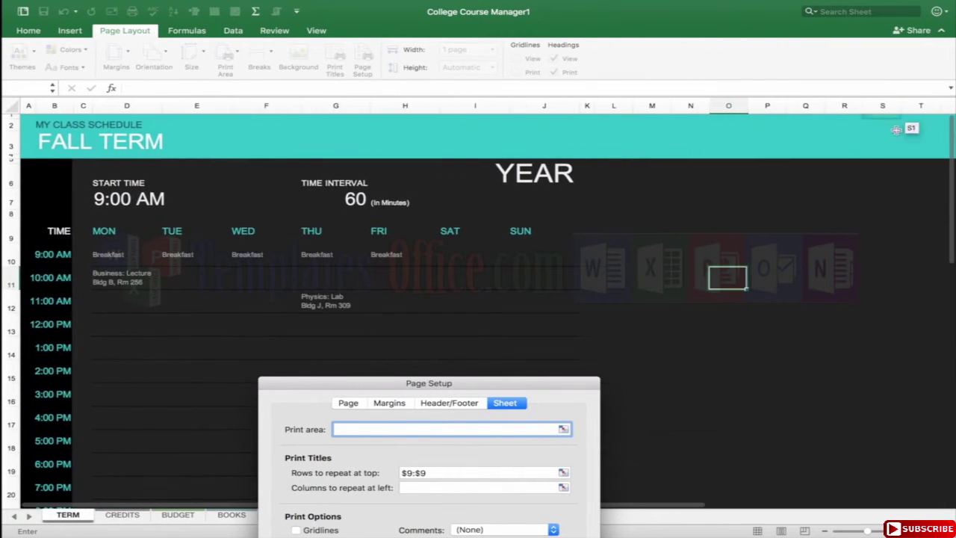
scroll(680, 140, "right", 20)
scroll(681, 140, "right", 15)
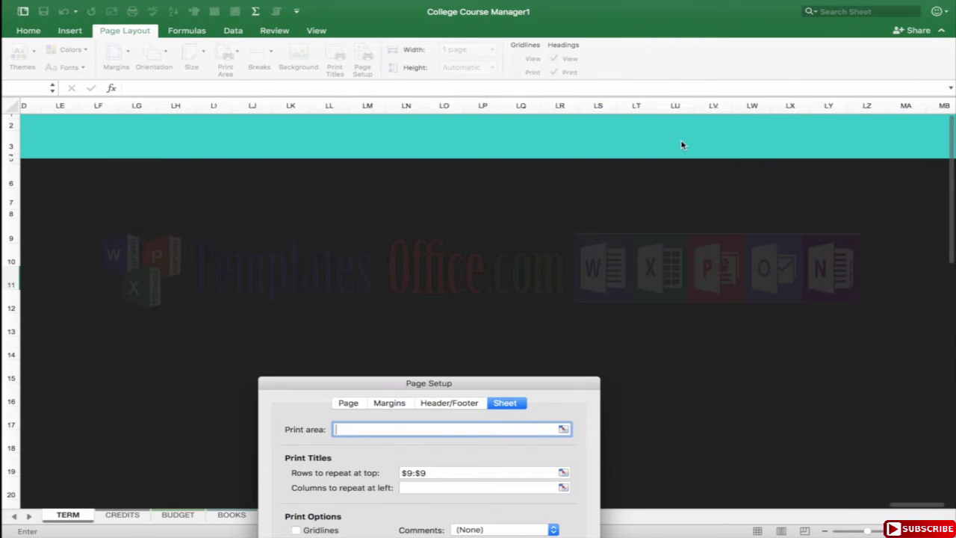
scroll(681, 141, "left", 20)
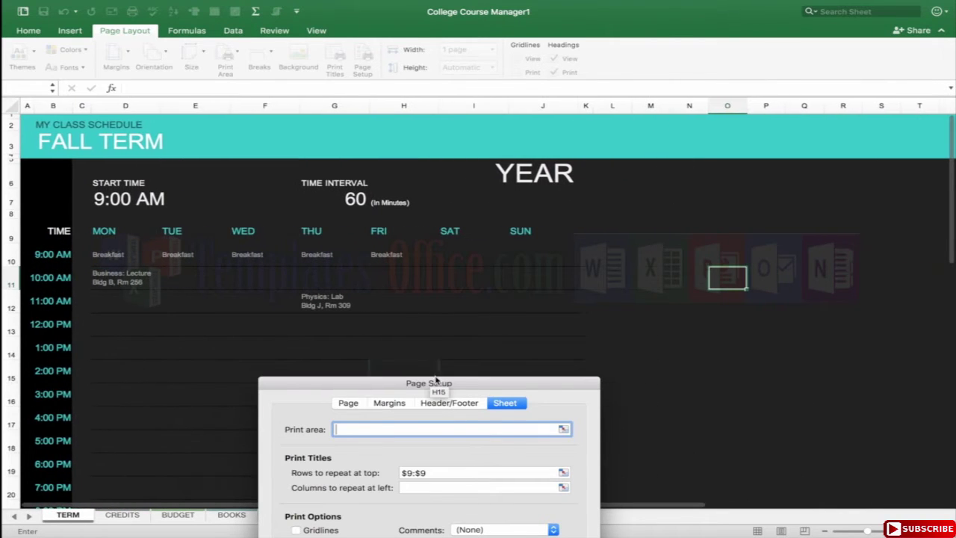
left_click_drag(479, 386, 829, 175)
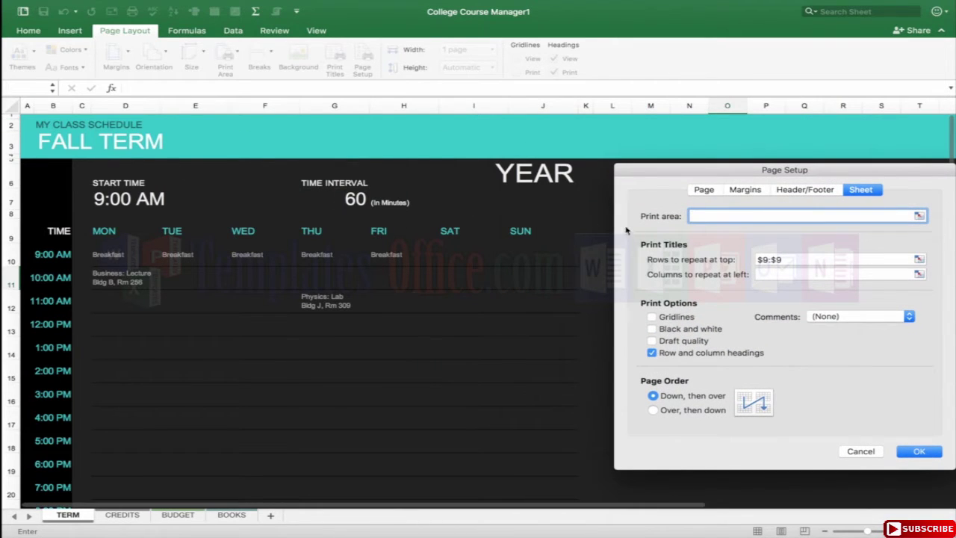
- Set the print area to the class schedule range $A$1:$J$26 on the TERM sheet
left_click(919, 216)
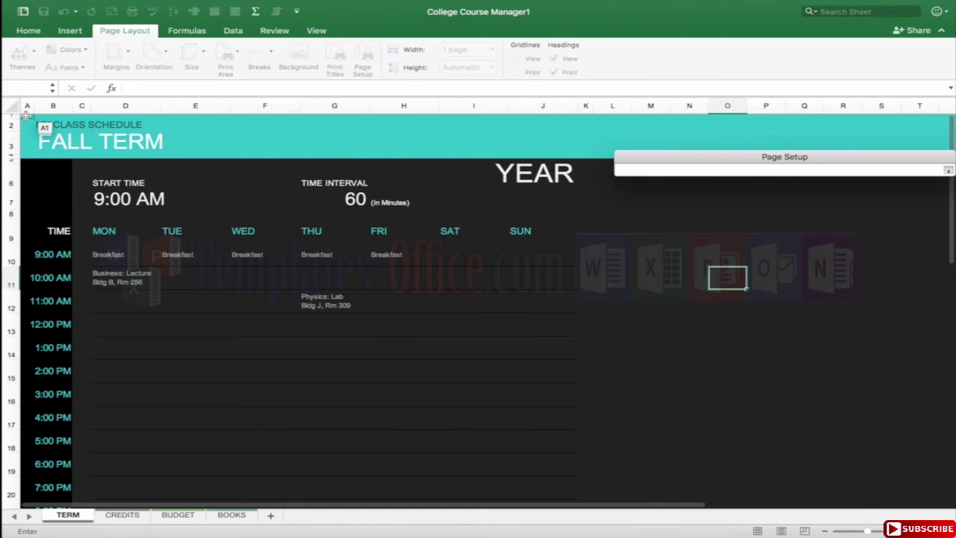
left_click_drag(26, 113, 501, 426)
scroll(514, 354, "up", 2)
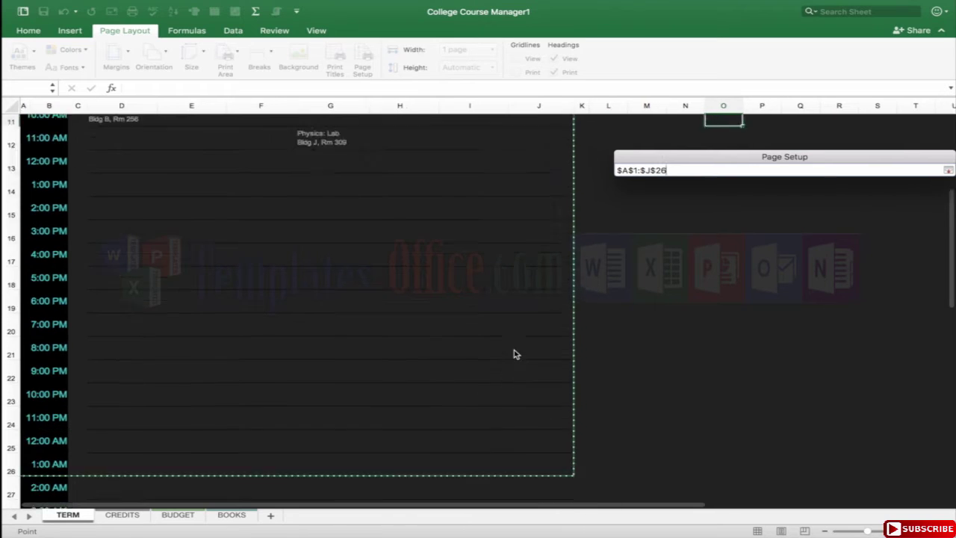
scroll(514, 354, "up", 5)
left_click(947, 170)
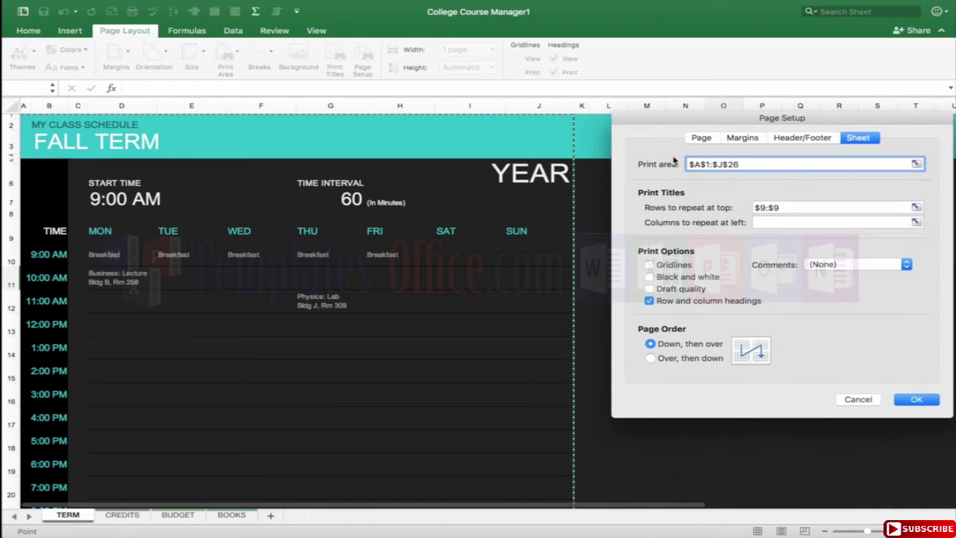
left_click_drag(688, 163, 754, 163)
- Set the print title rows repeated at the top to the 7:00 PM row, $20:$20
left_click(800, 206)
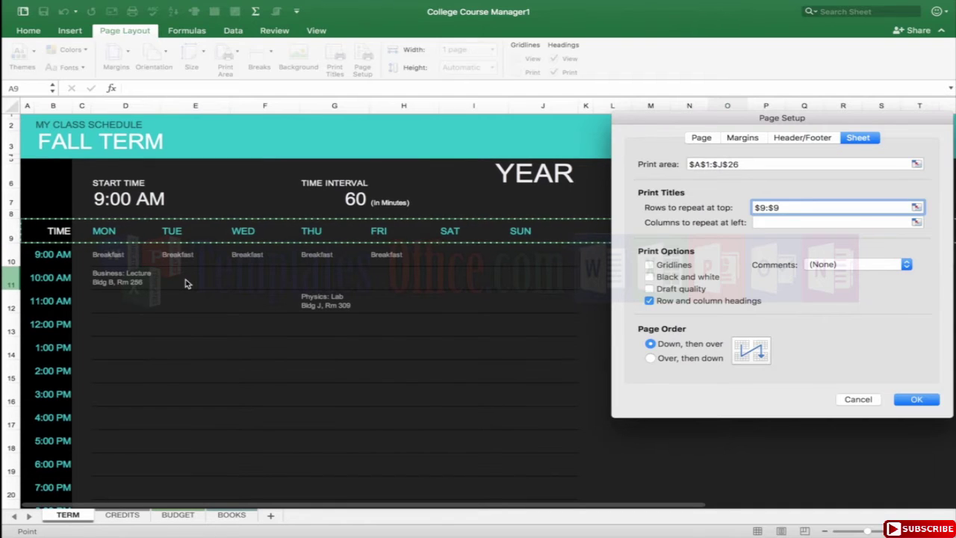
scroll(187, 284, "down", 15)
scroll(186, 283, "up", 15)
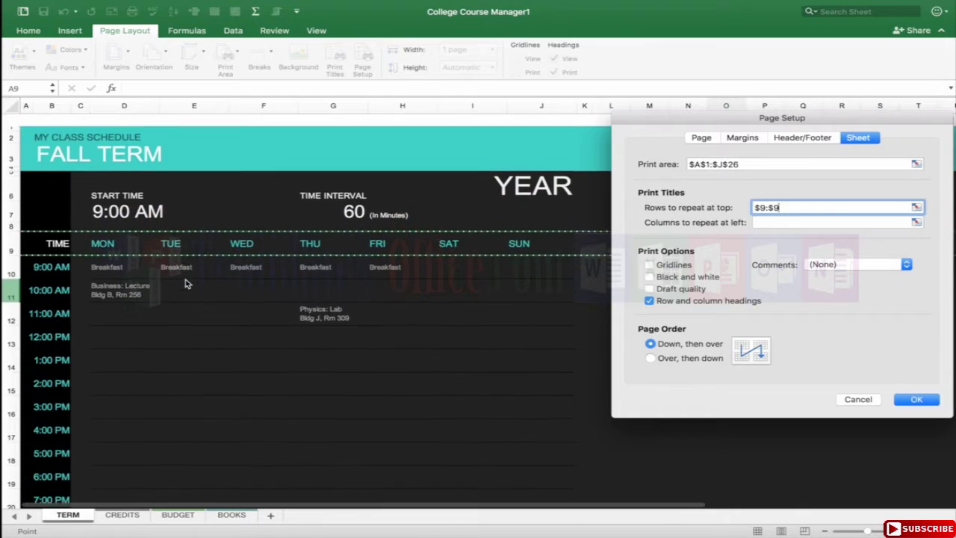
scroll(186, 284, "down", 1)
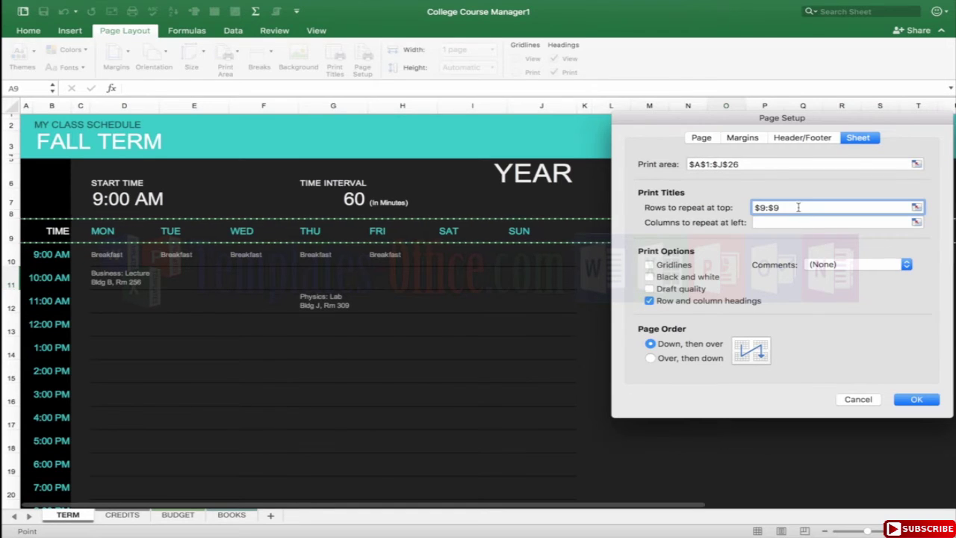
left_click_drag(799, 207, 736, 202)
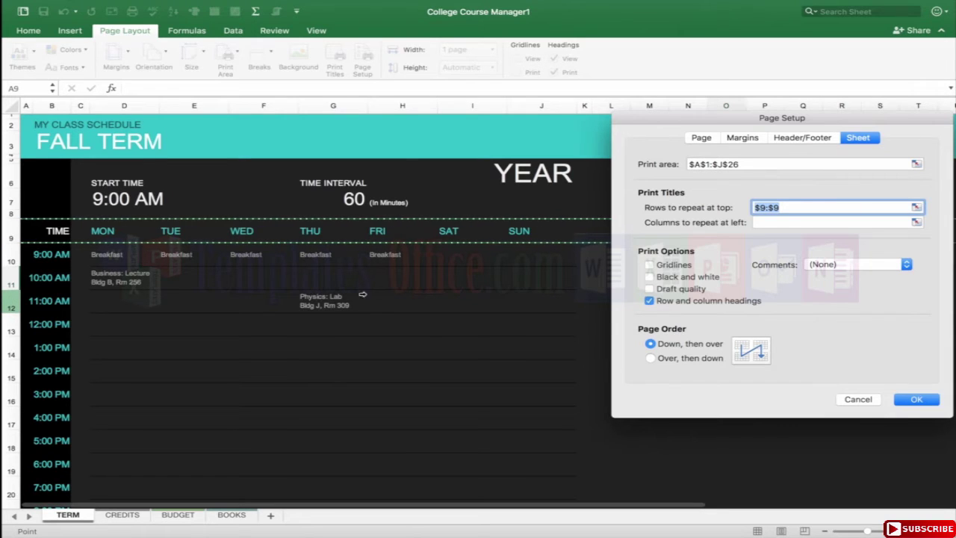
scroll(74, 448, "down", 3)
left_click(53, 396)
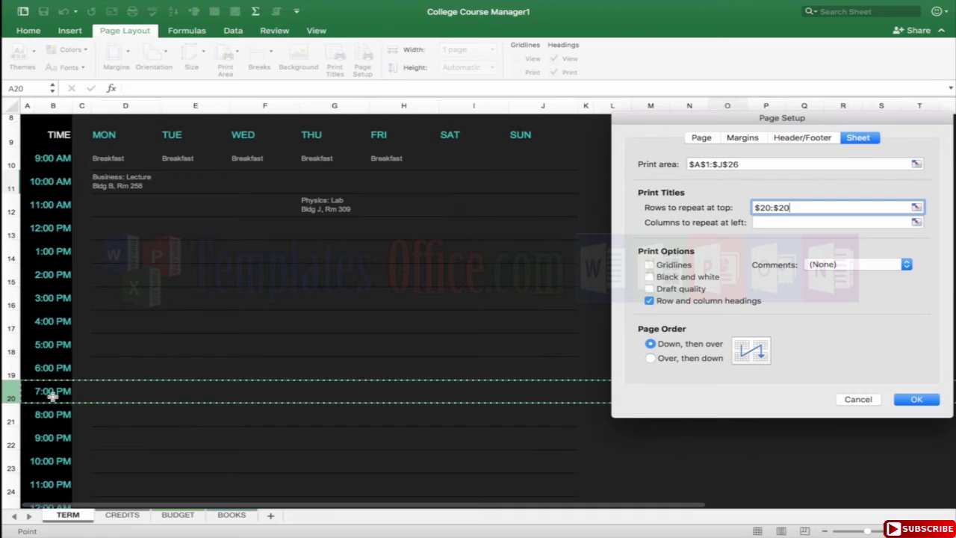
- Set the print title rows repeated at the top to row 9, the weekday header row
scroll(359, 400, "up", 5)
scroll(370, 384, "down", 5)
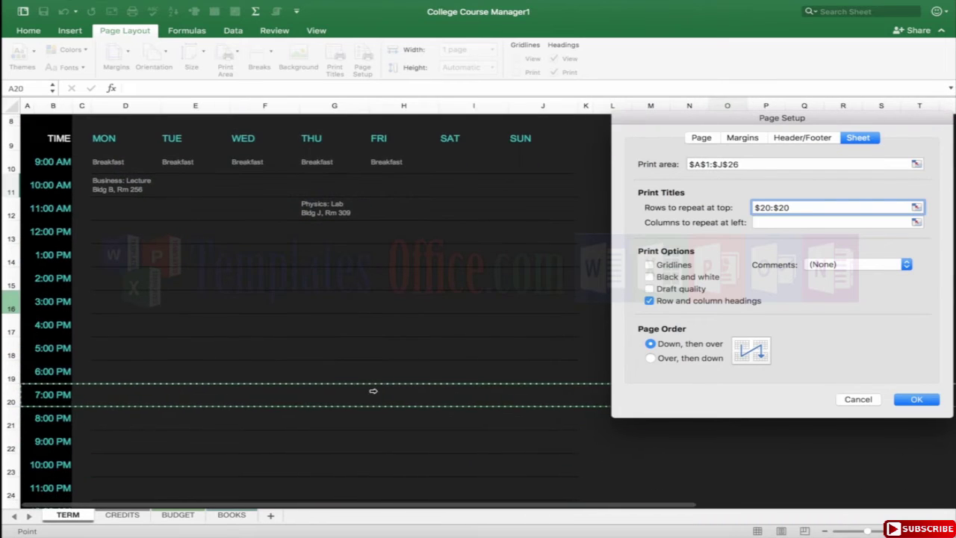
scroll(373, 390, "up", 3)
left_click(54, 233)
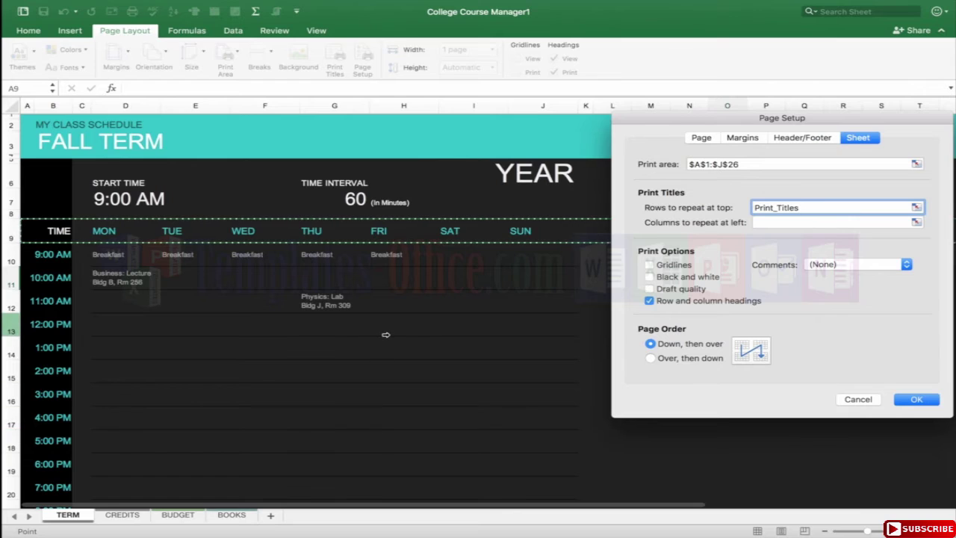
- Set the print title columns repeated at the left to $A:$B, picked from the time column on the sheet
left_click(798, 222)
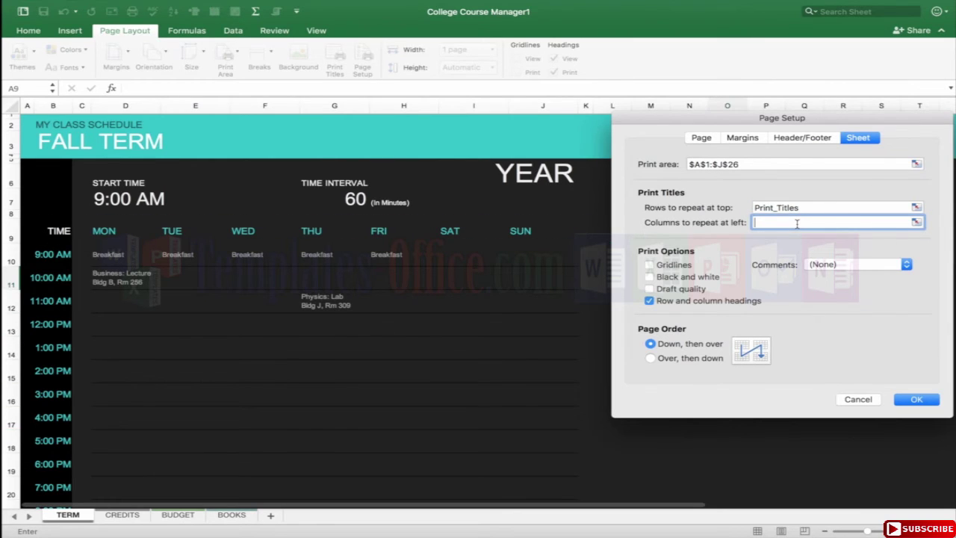
left_click(915, 222)
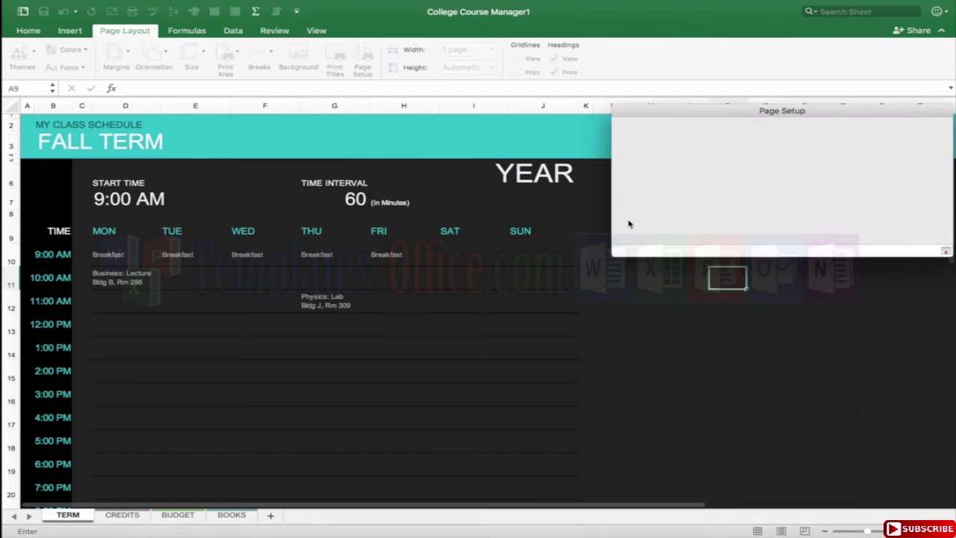
left_click(42, 248)
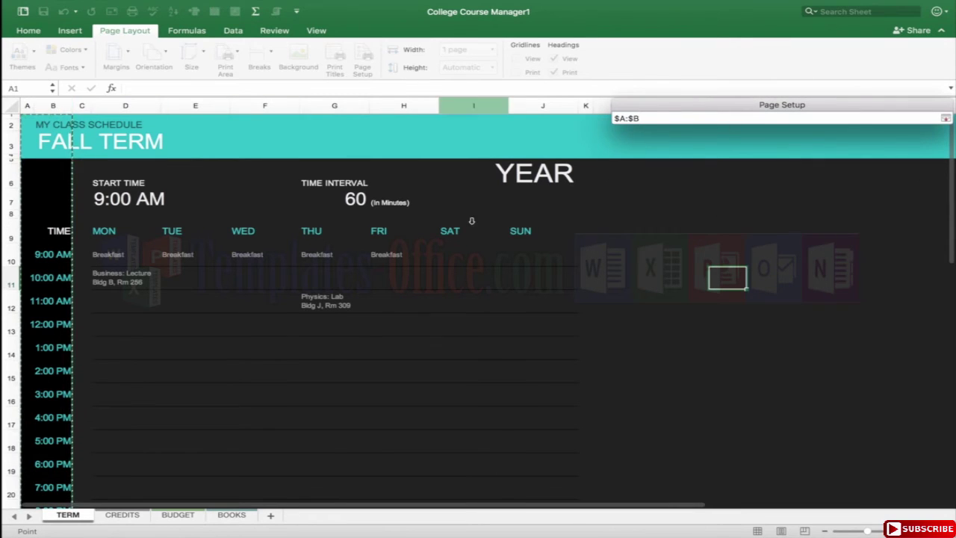
left_click(945, 118)
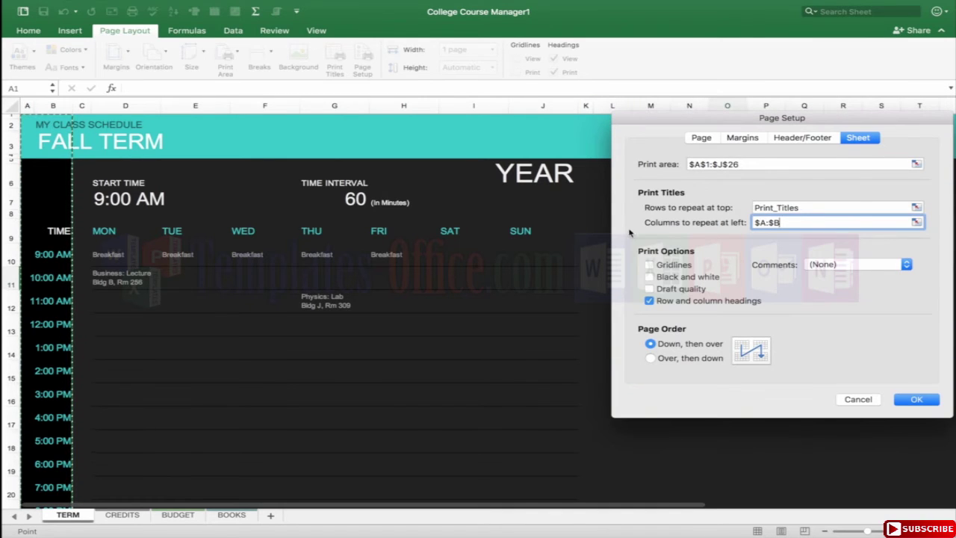
- Turn on gridline printing and set the columns repeated at the left to $O:$O
left_click(649, 265)
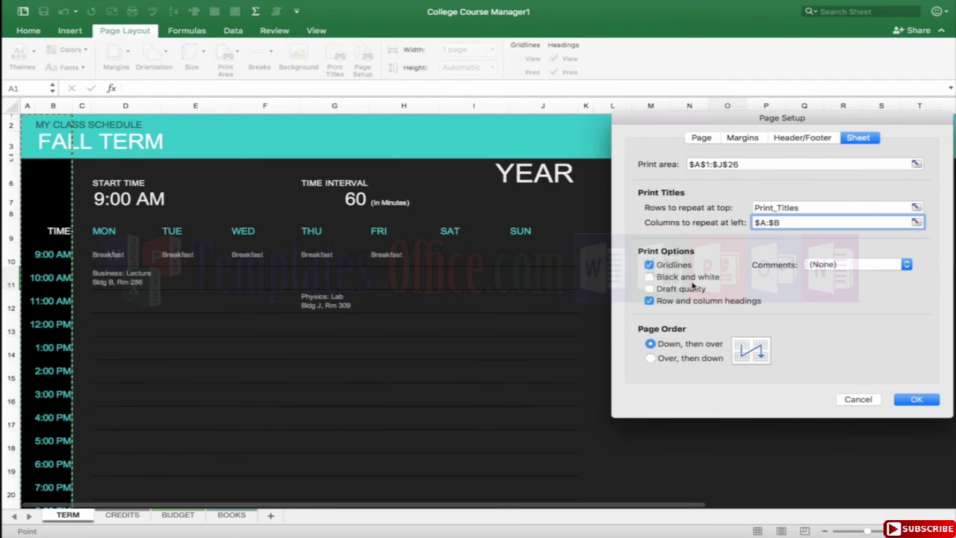
scroll(480, 378, "down", 2)
scroll(479, 377, "down", 3)
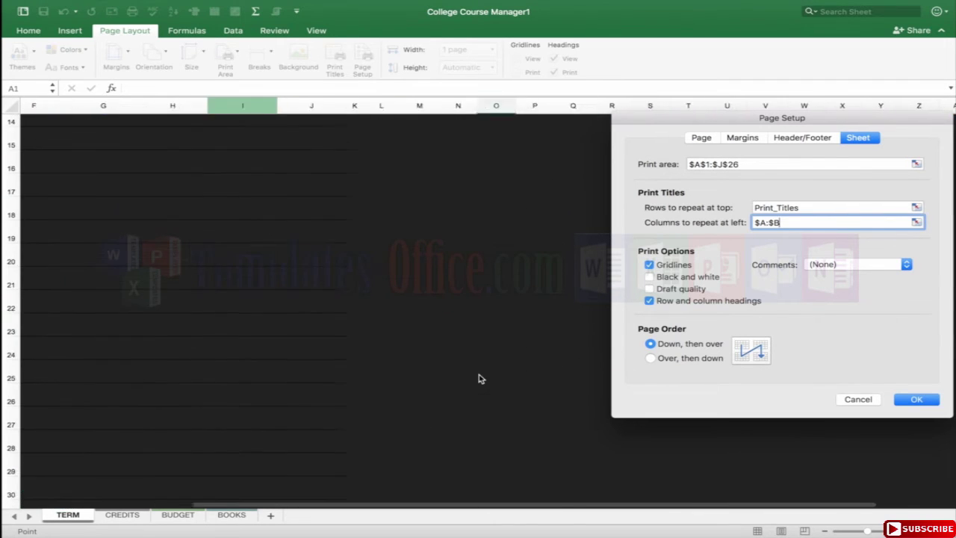
scroll(479, 377, "up", 5)
scroll(478, 377, "right", 6)
left_click(201, 256)
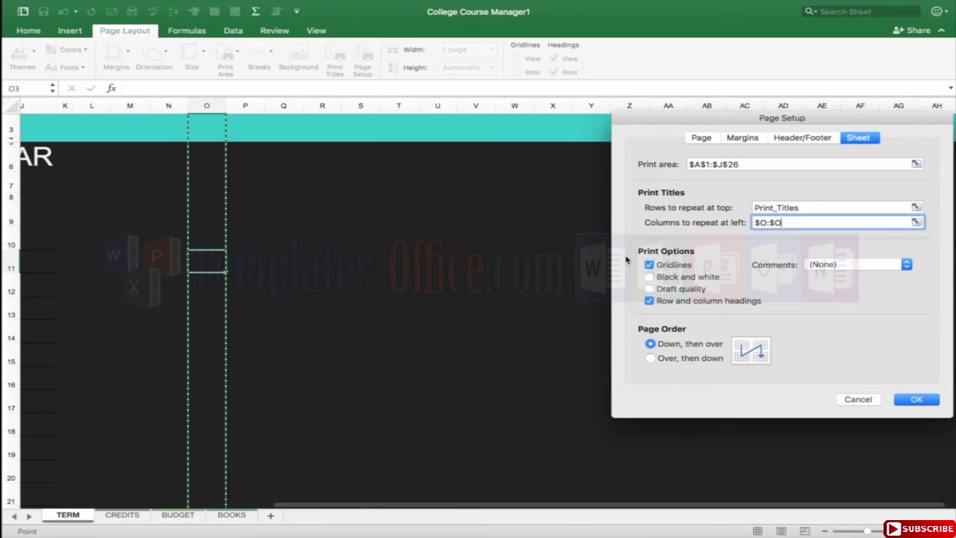
- Turn on black and white printing and set comments to print as displayed on sheet
scroll(478, 309, "up", 1)
scroll(478, 309, "left", 8)
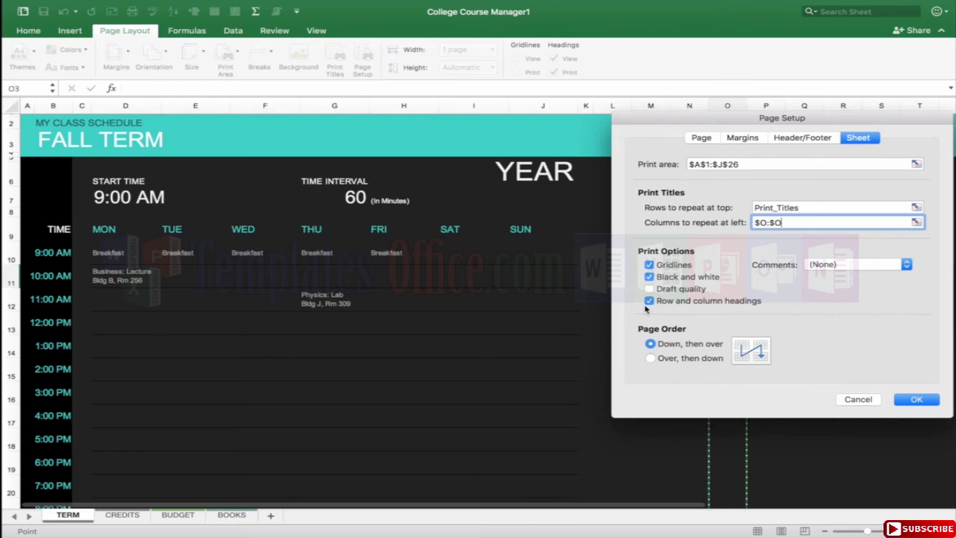
left_click(844, 265)
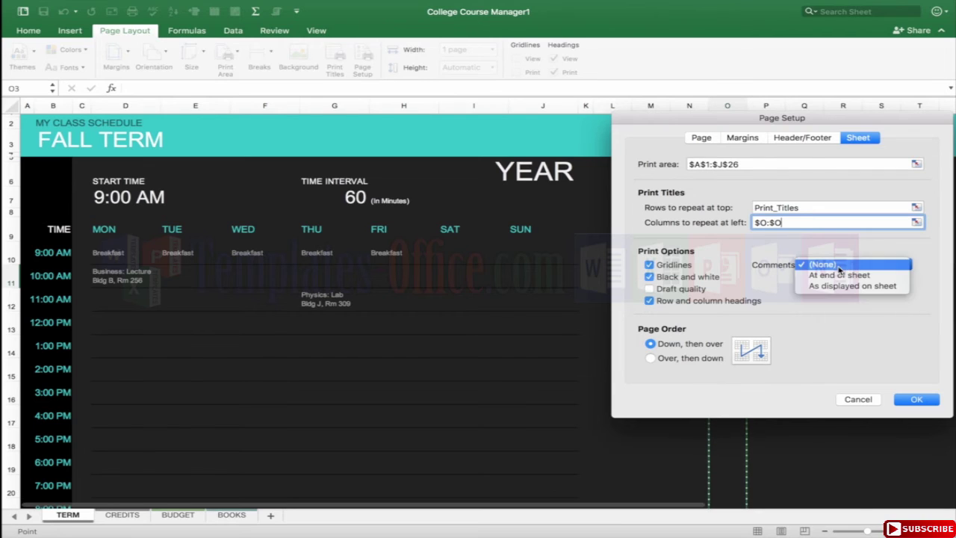
left_click(879, 278)
left_click(876, 265)
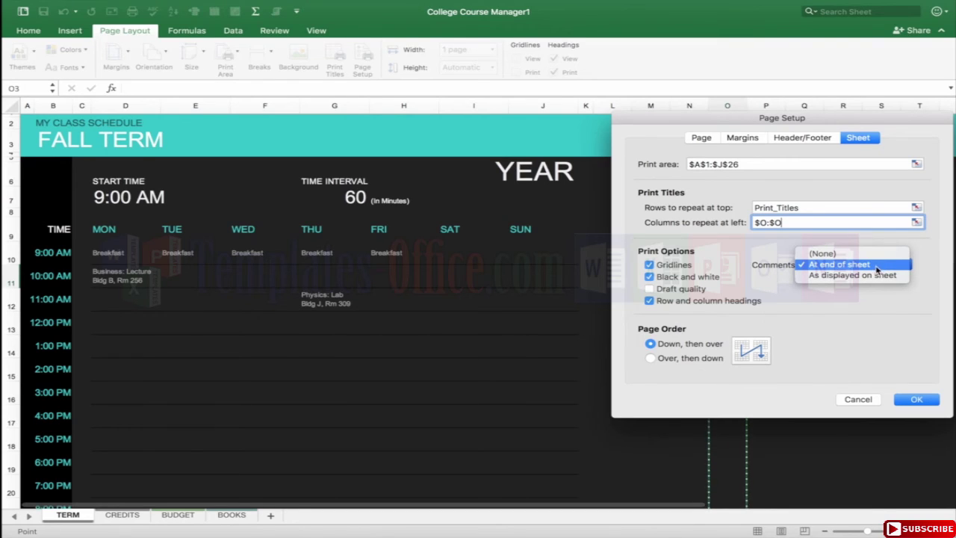
left_click(876, 276)
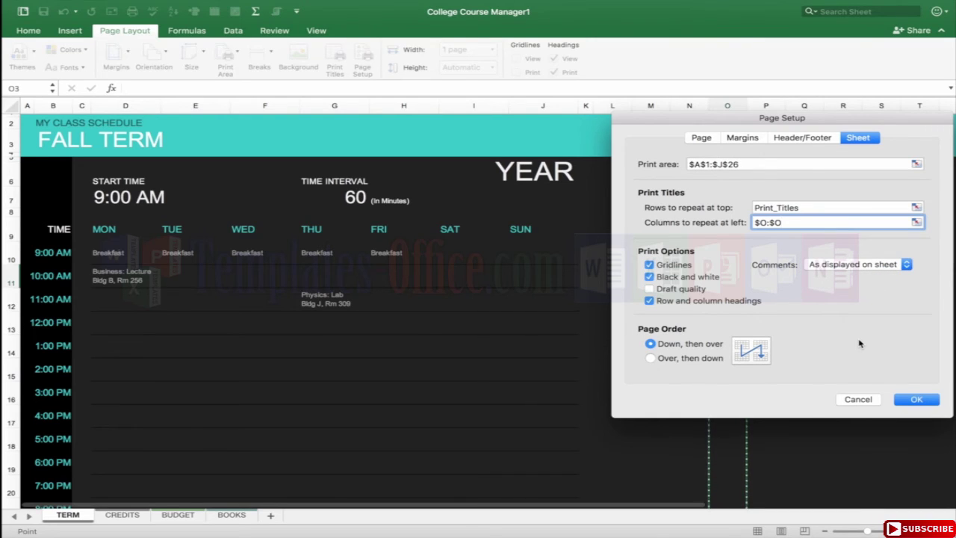
left_click(864, 263)
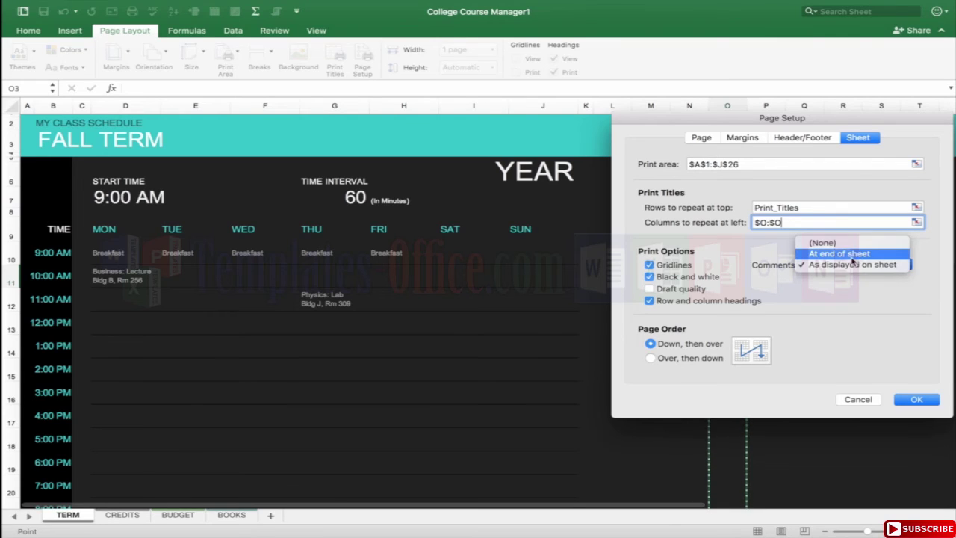
left_click(828, 314)
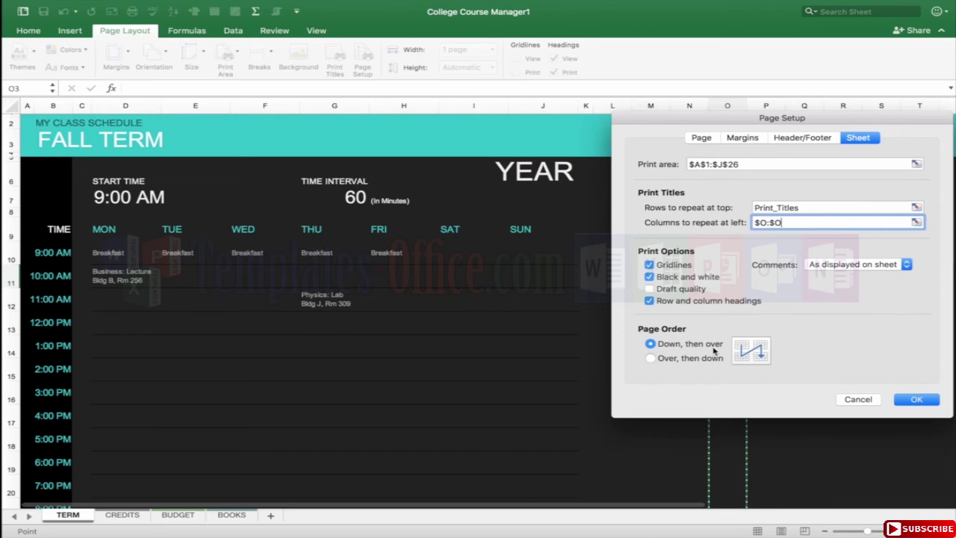
- Compare the two page order options and set the order to Over, then down
left_click(650, 360)
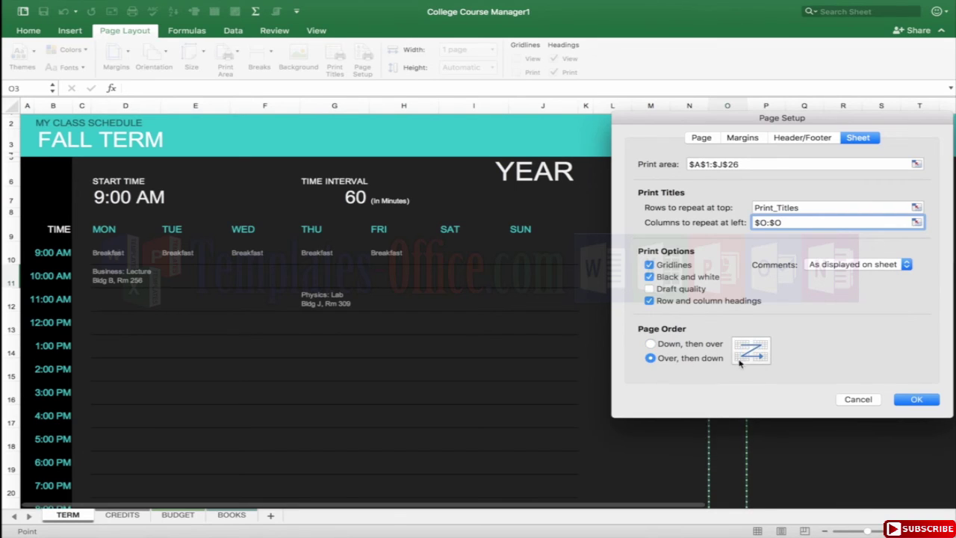
left_click(649, 345)
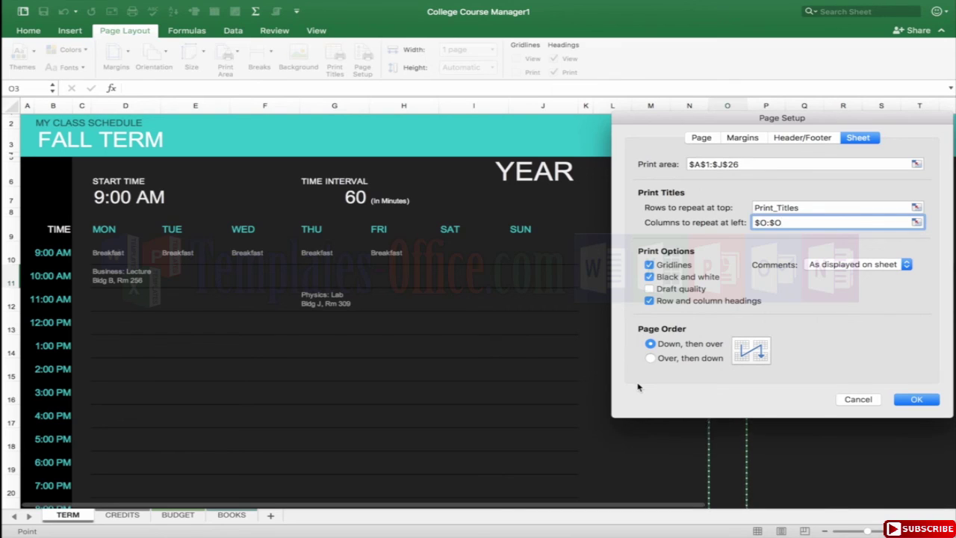
left_click(650, 358)
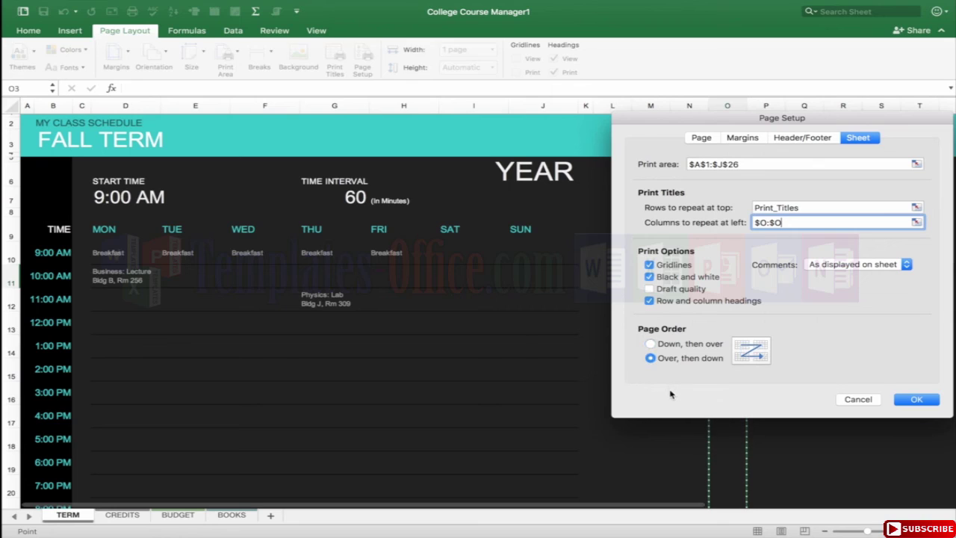